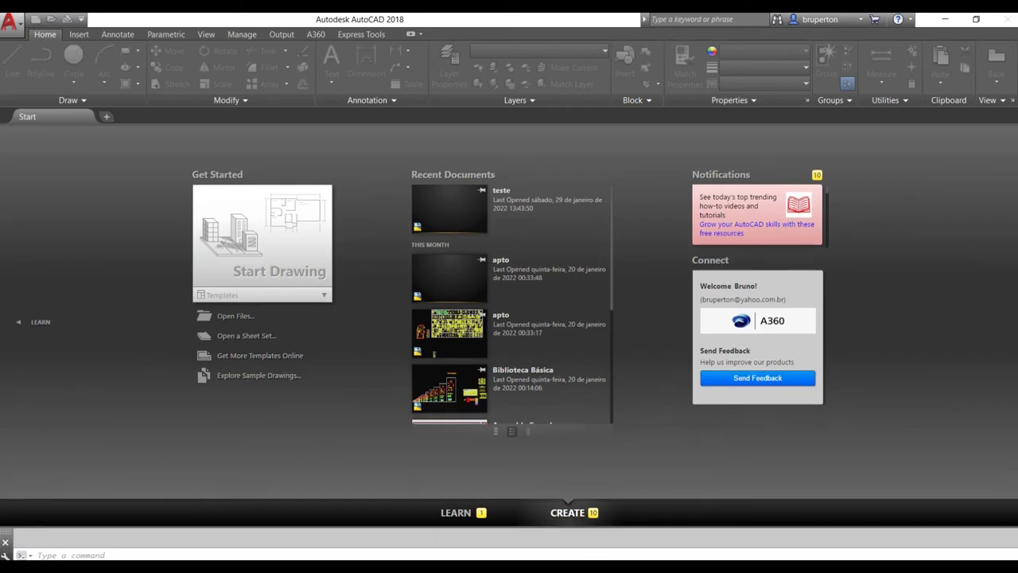
Create a new drawing from the default template and set its insertion scale to Unitless, accepting the lighting warning.
key(ctrl+n)
double_click(412, 212)
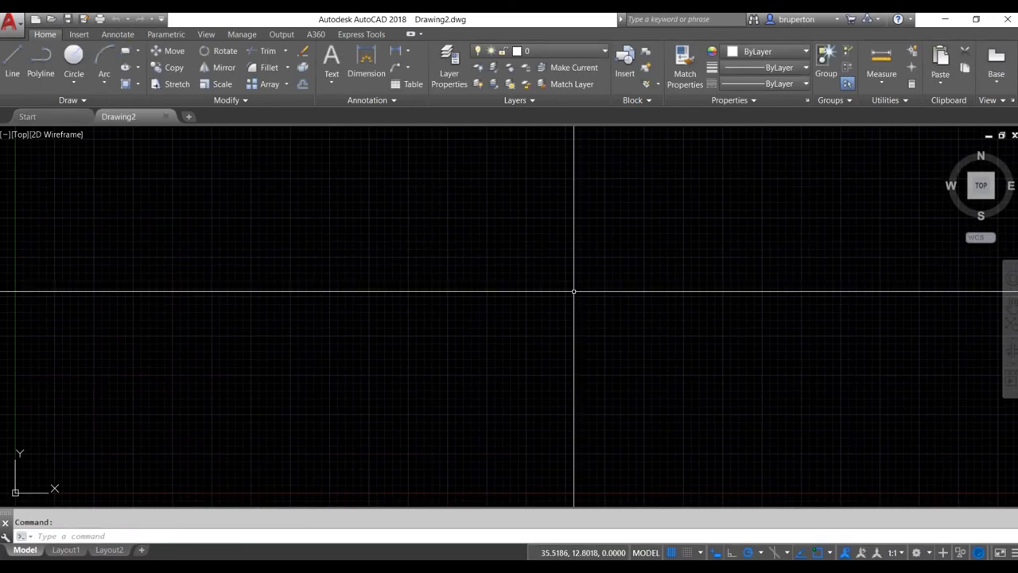
text(un)
key(Return)
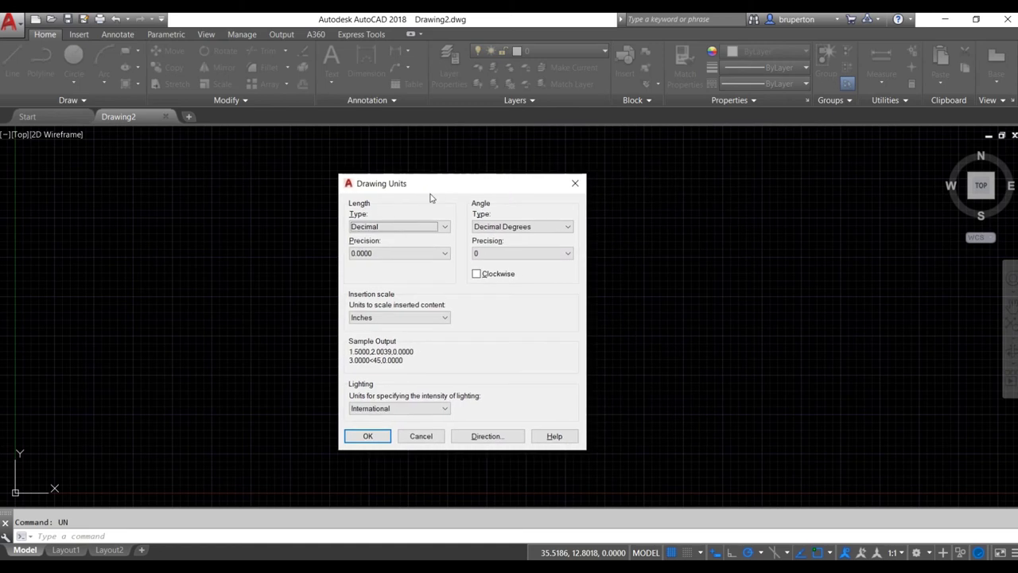
click(379, 318)
click(373, 326)
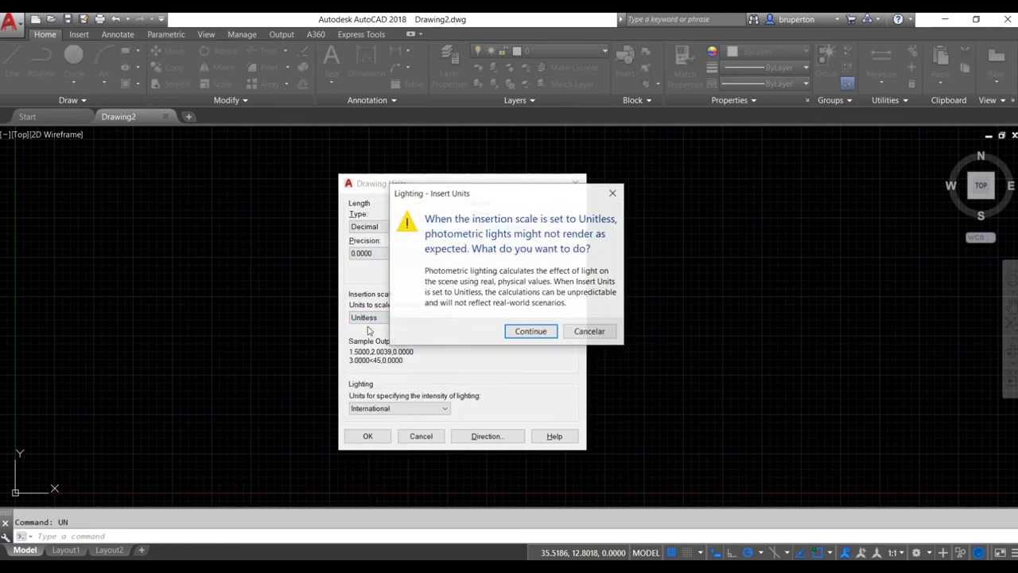
click(527, 332)
click(383, 435)
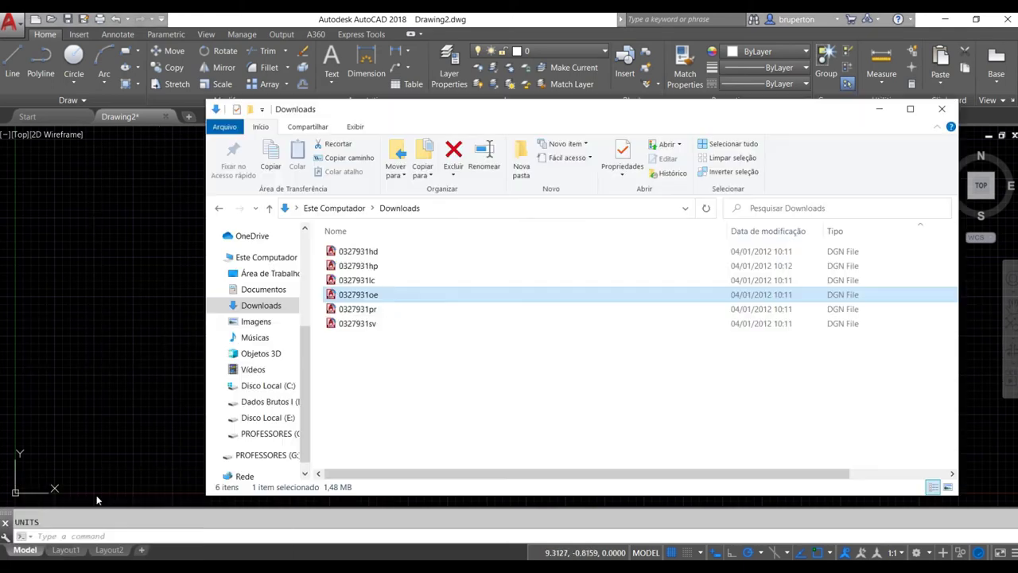
click(111, 509)
click(377, 356)
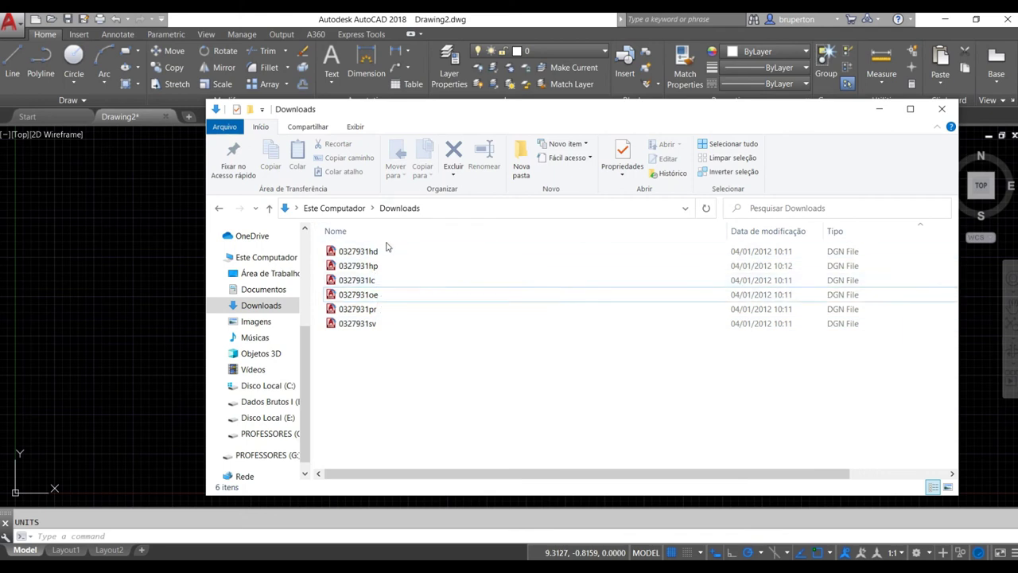
click(362, 253)
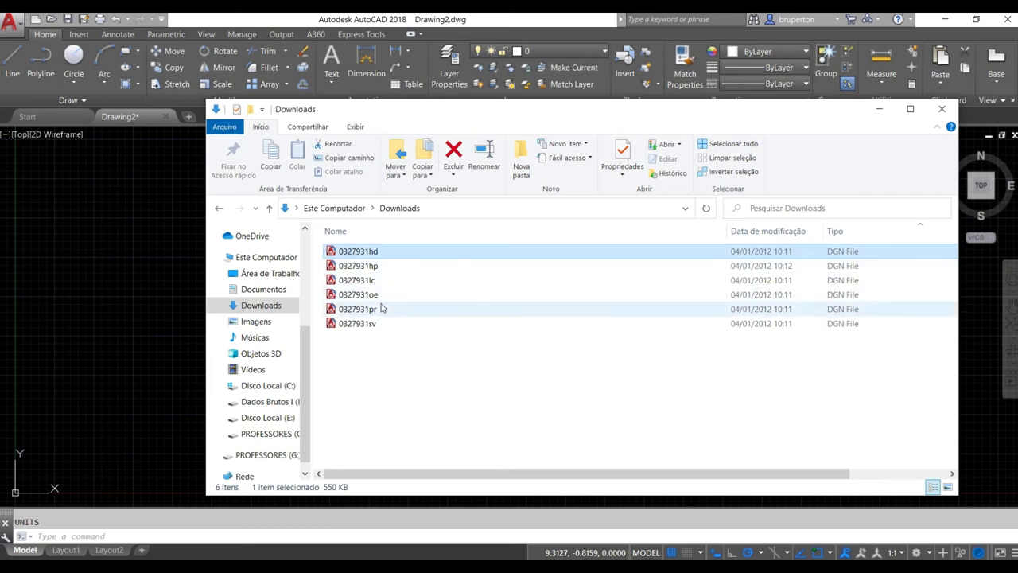
click(113, 266)
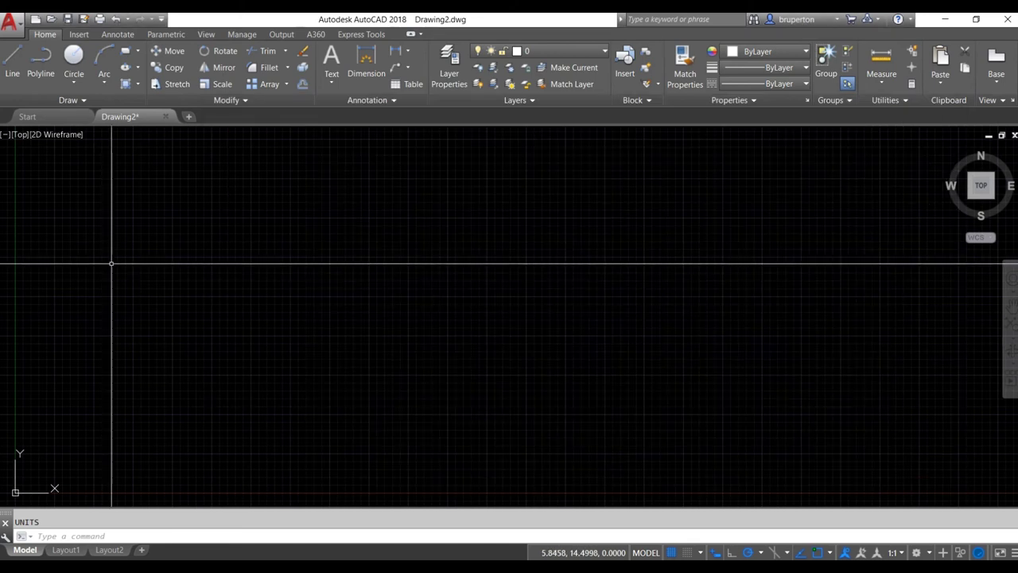
Try Import > DGN from the application menu, cancel it, then run DGNIMPORT to open the file browser.
click(12, 24)
click(45, 215)
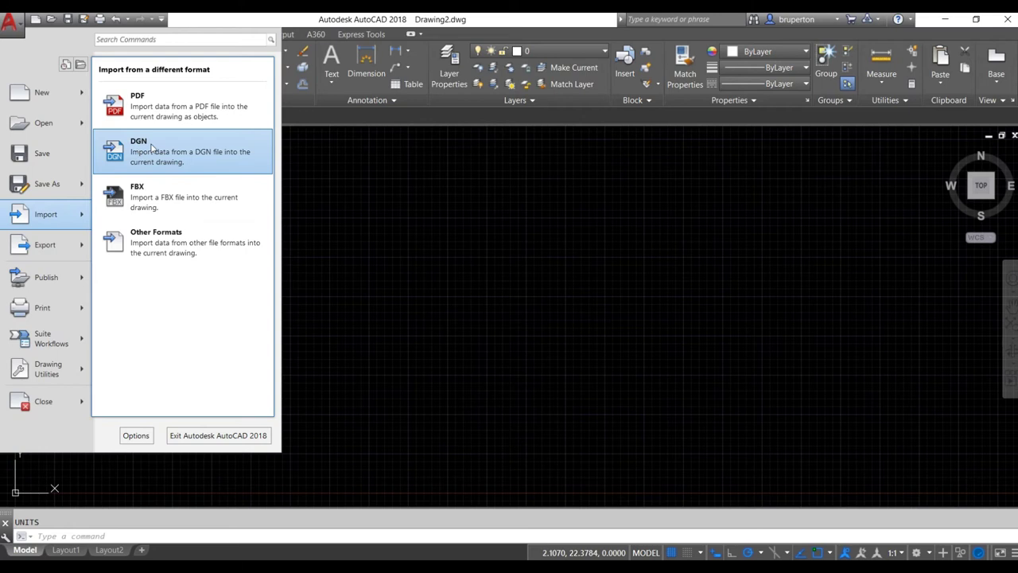
click(151, 147)
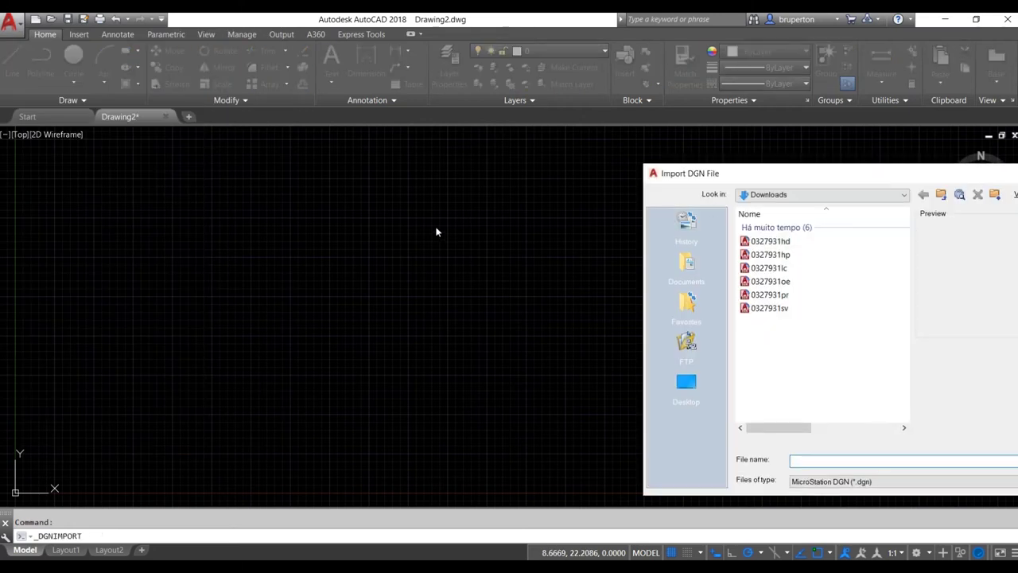
key(Escape)
text(dg)
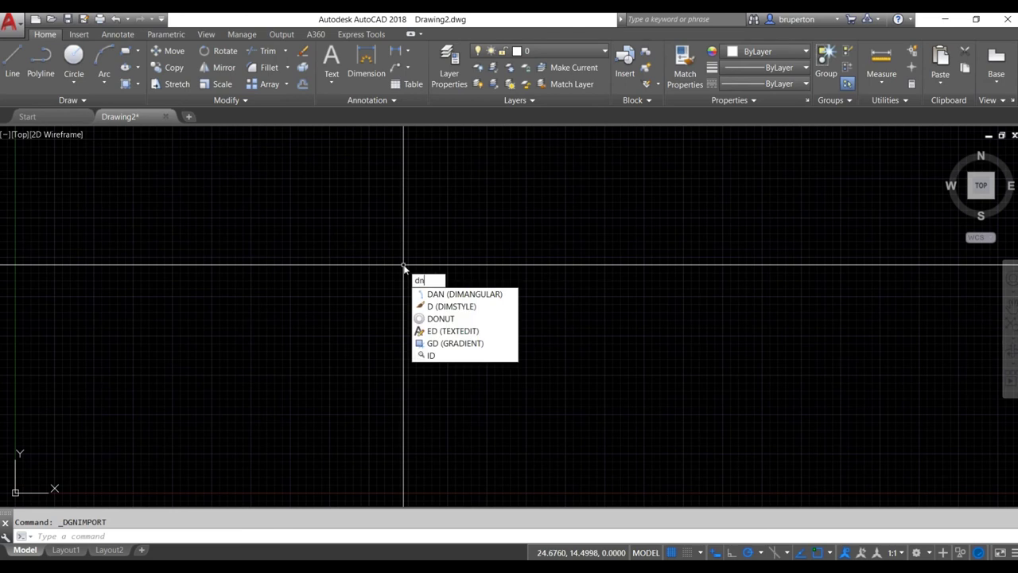
text(ni)
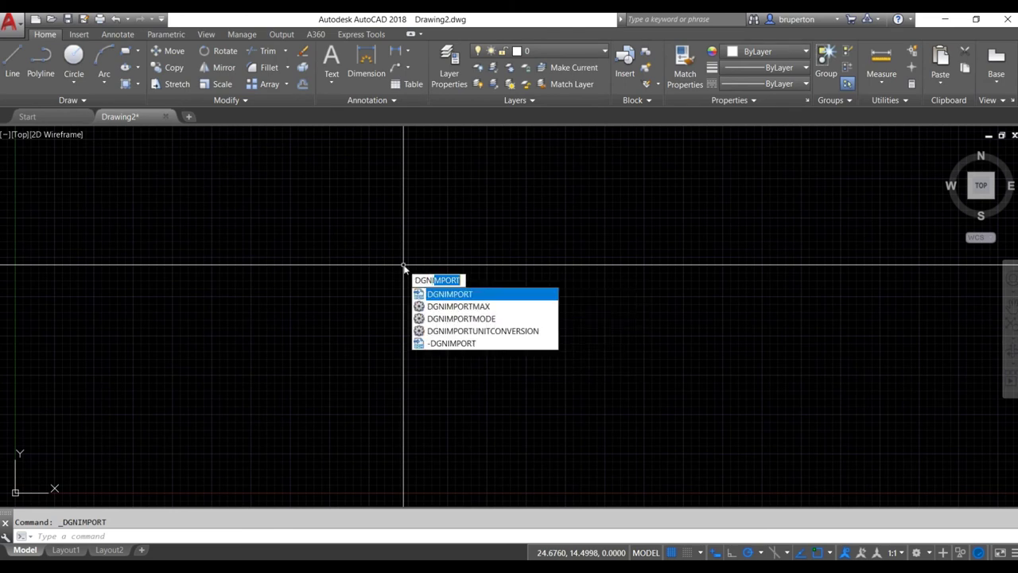
key(Return)
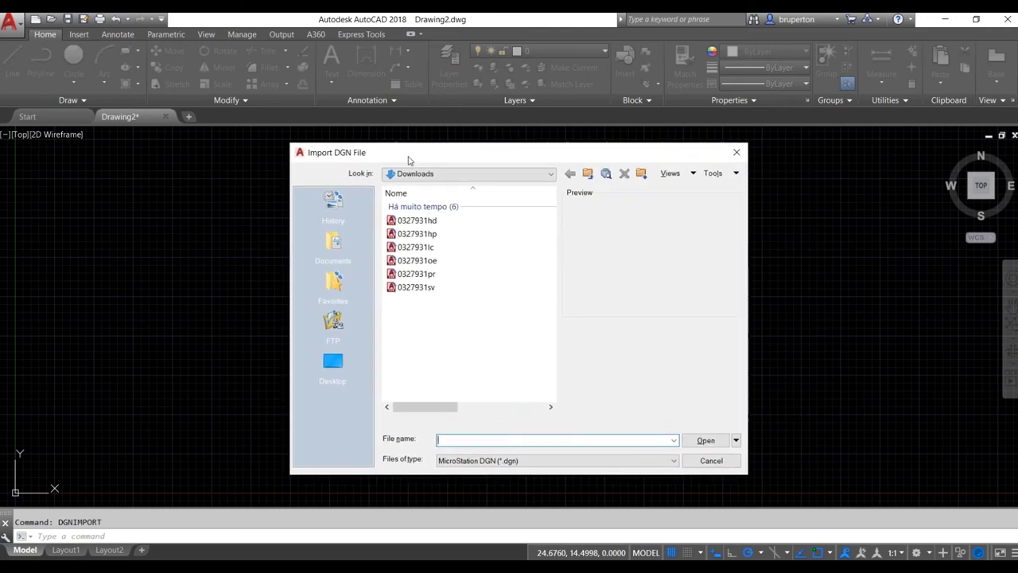
Select 0327931hd.dgn in the Downloads folder and open it for import.
click(415, 221)
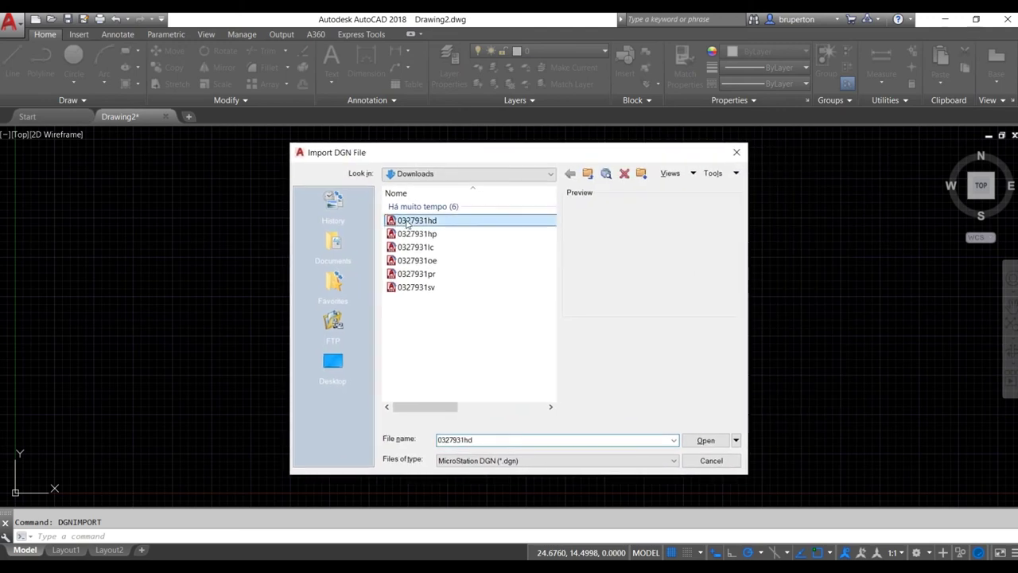
click(416, 234)
click(414, 221)
click(419, 235)
click(426, 221)
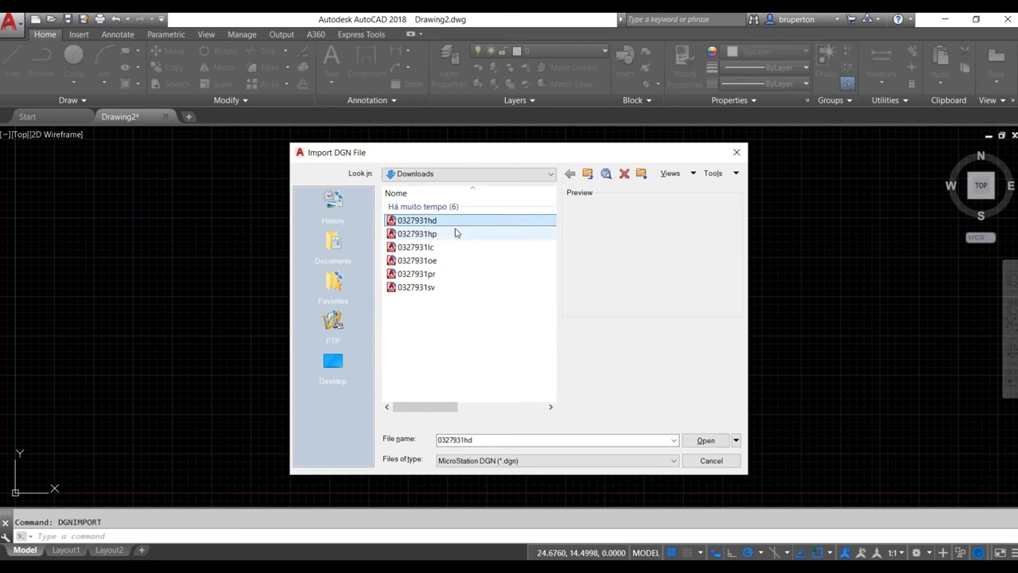
click(703, 441)
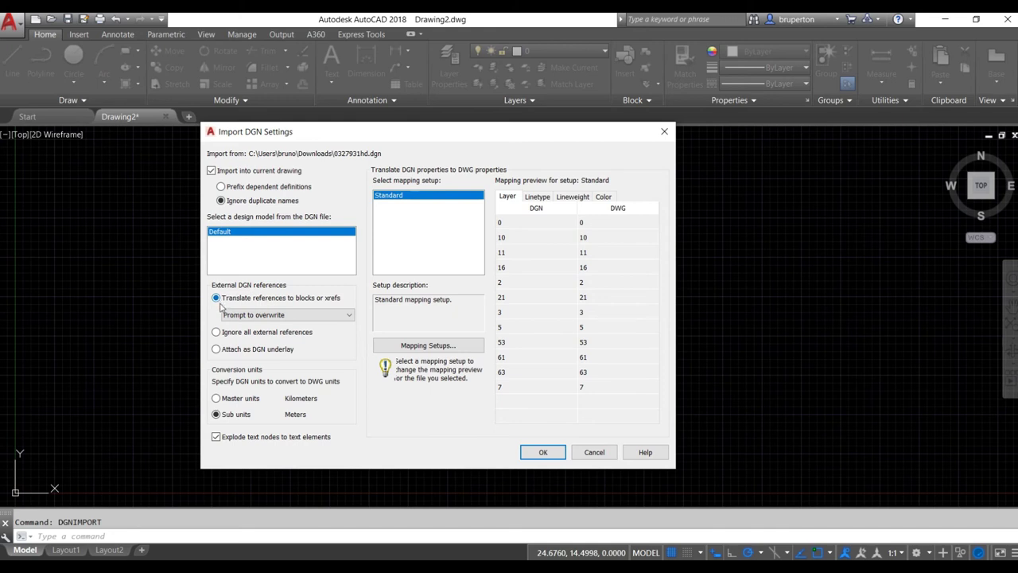
Ignore all external references and review the layer mappings for DGN layers 0, 2, 10 and 11.
click(221, 334)
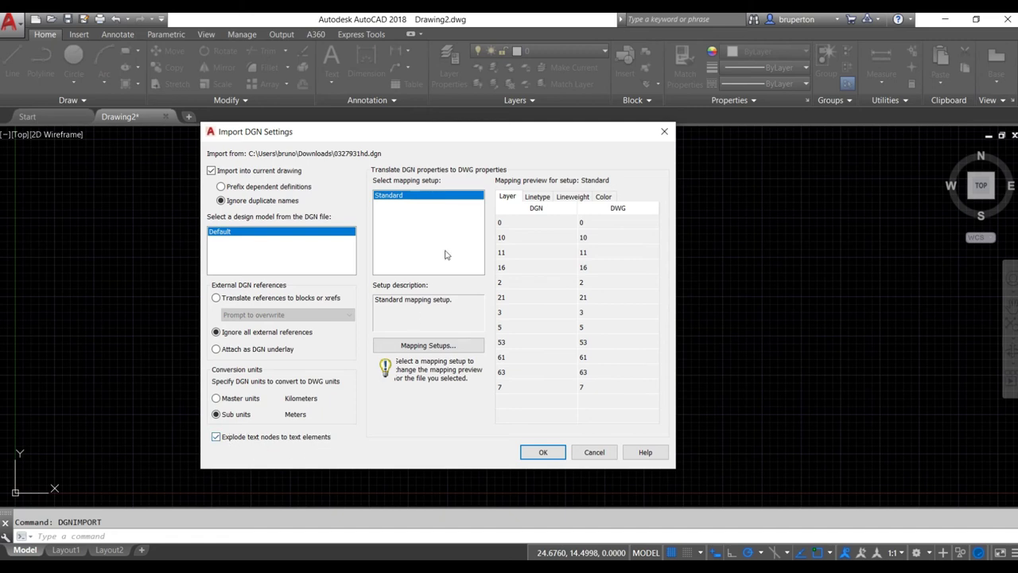
click(505, 219)
click(507, 237)
click(517, 252)
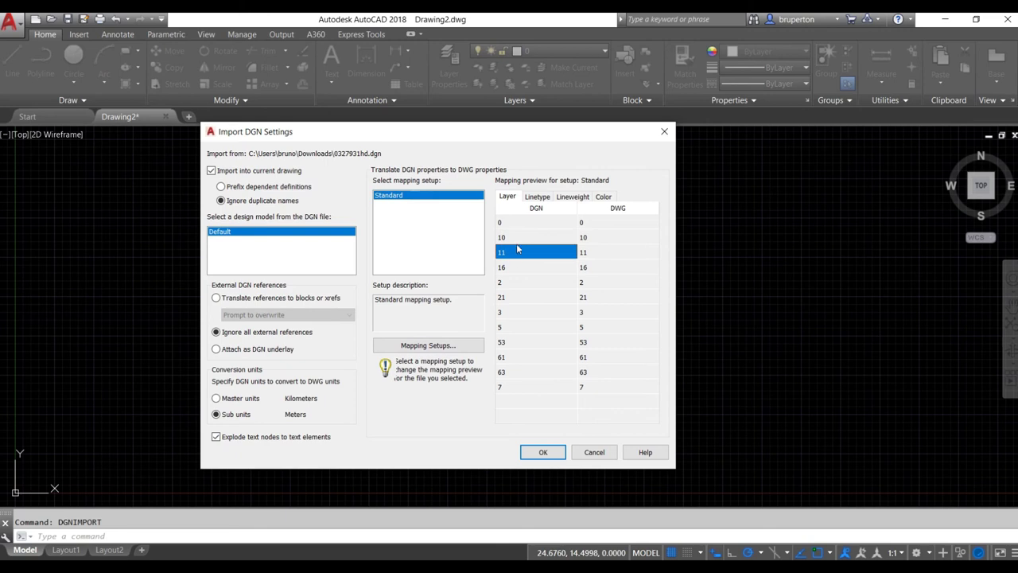
click(521, 224)
click(513, 237)
click(514, 223)
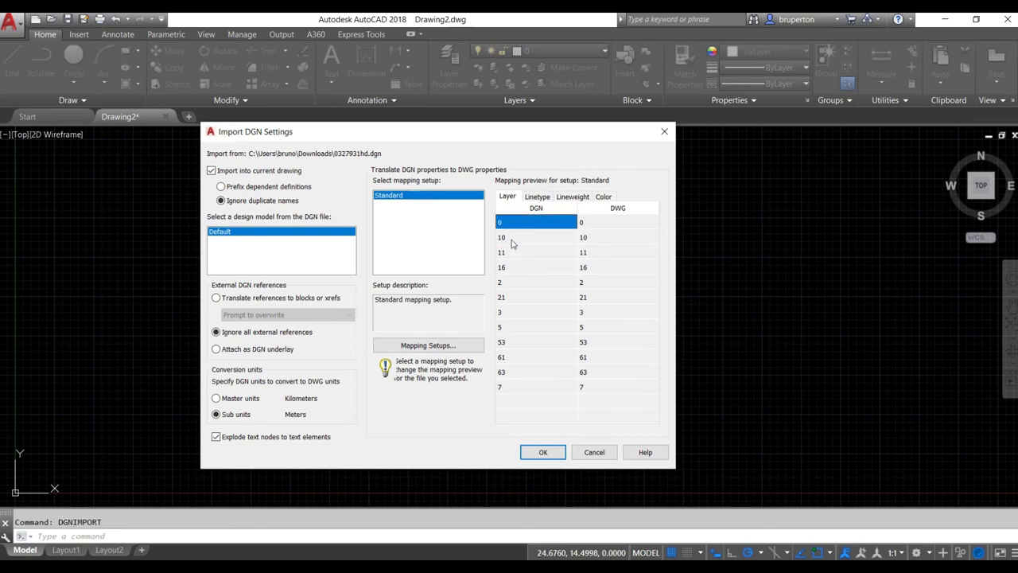
click(513, 244)
click(593, 237)
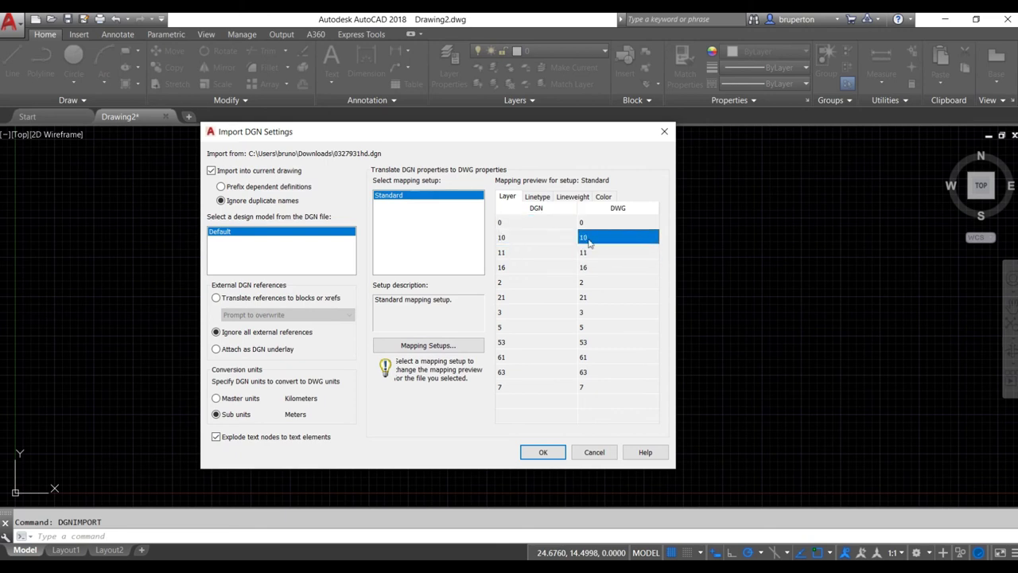
click(505, 284)
click(519, 239)
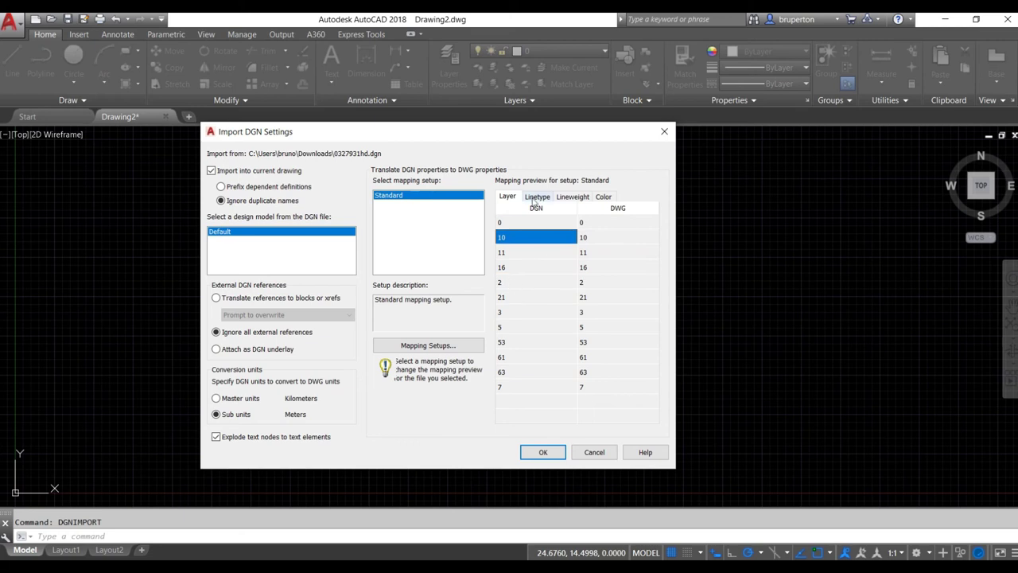
Check the linetype and lineweight mappings, then bring up the Mapping Setups manager.
click(536, 197)
click(527, 239)
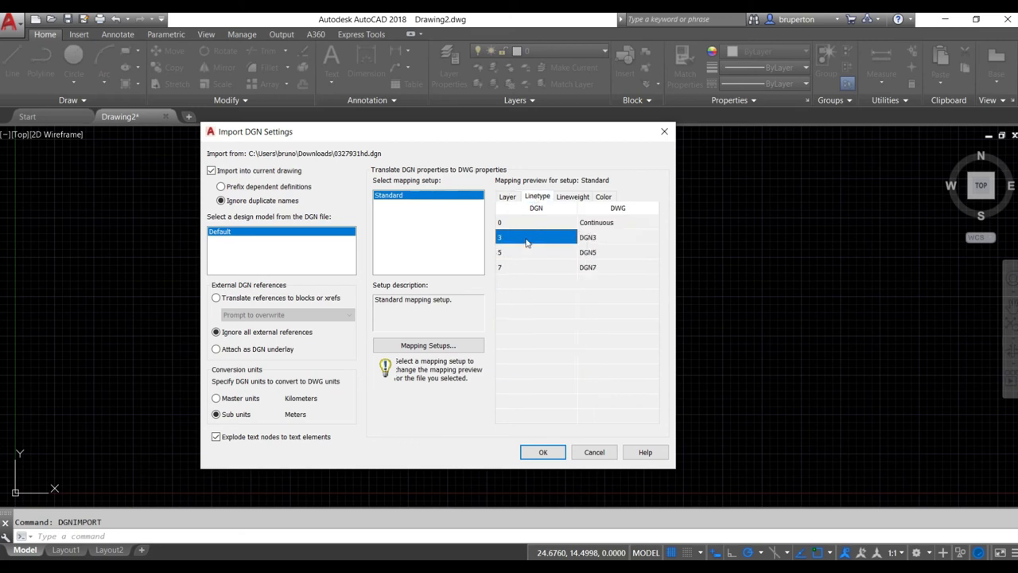
click(567, 197)
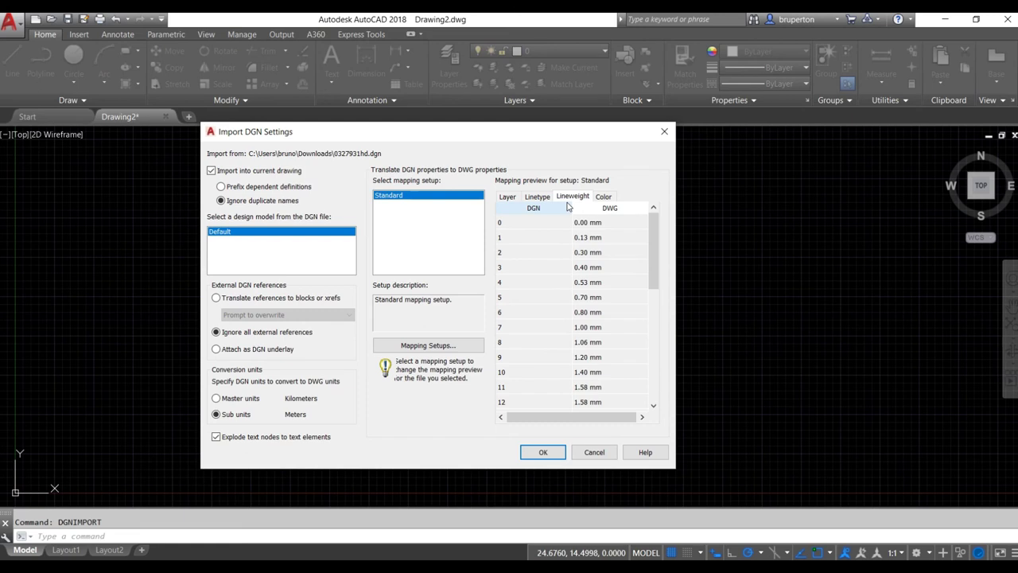
click(447, 350)
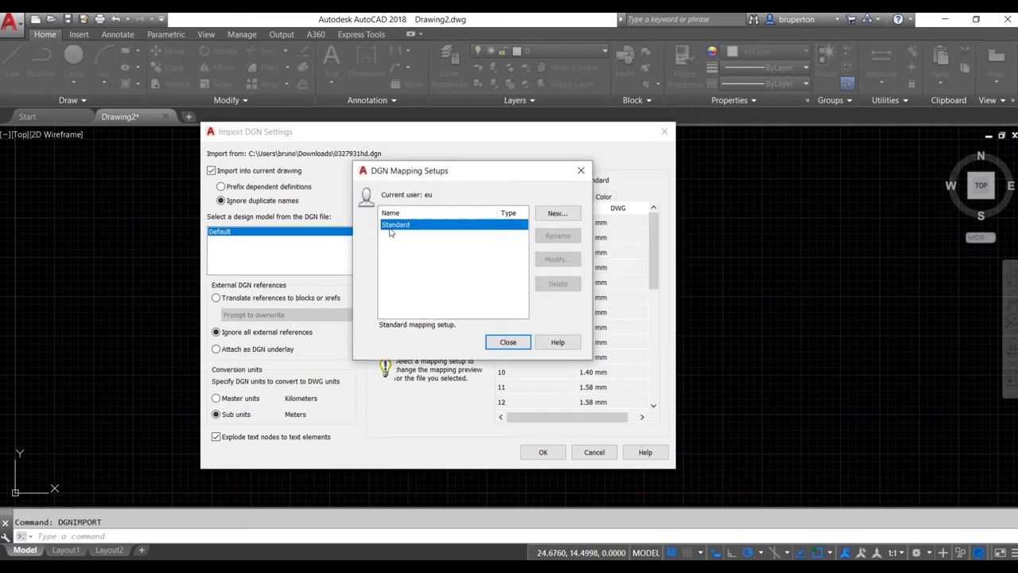
Create a trial mapping setup named 'teste' and check which layer DGN level 0 maps to.
click(562, 213)
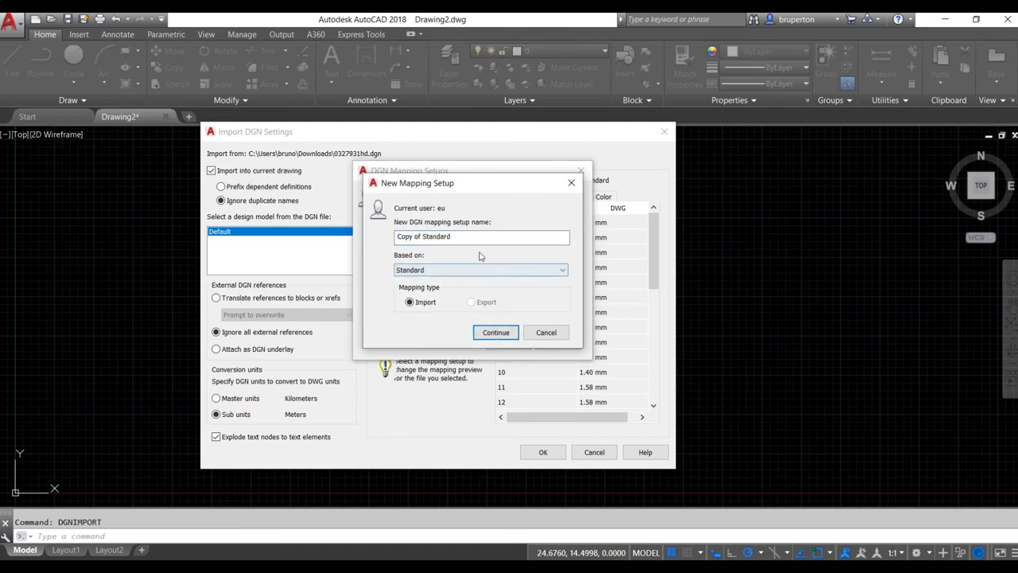
text(teste)
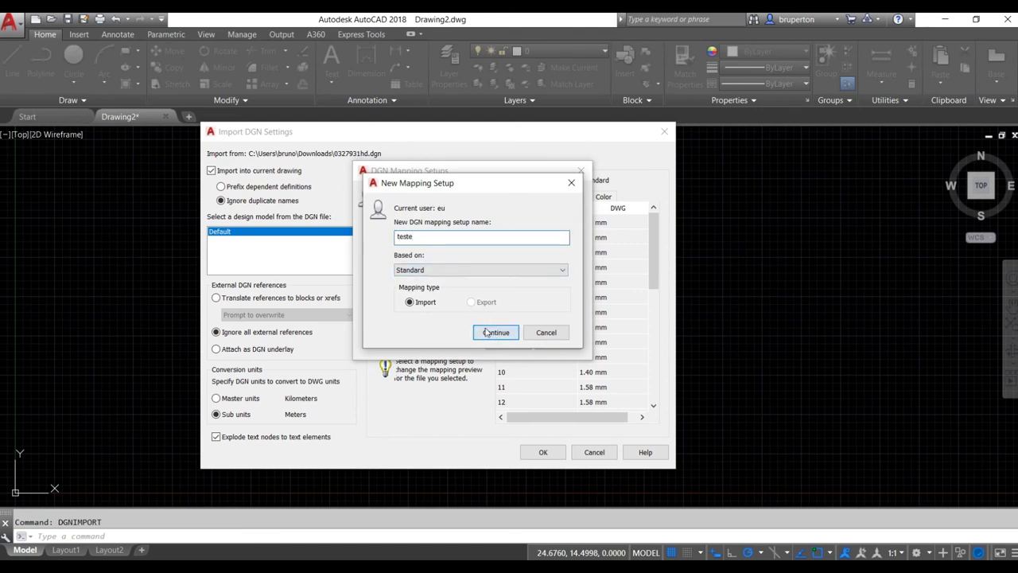
click(478, 328)
click(477, 176)
click(490, 178)
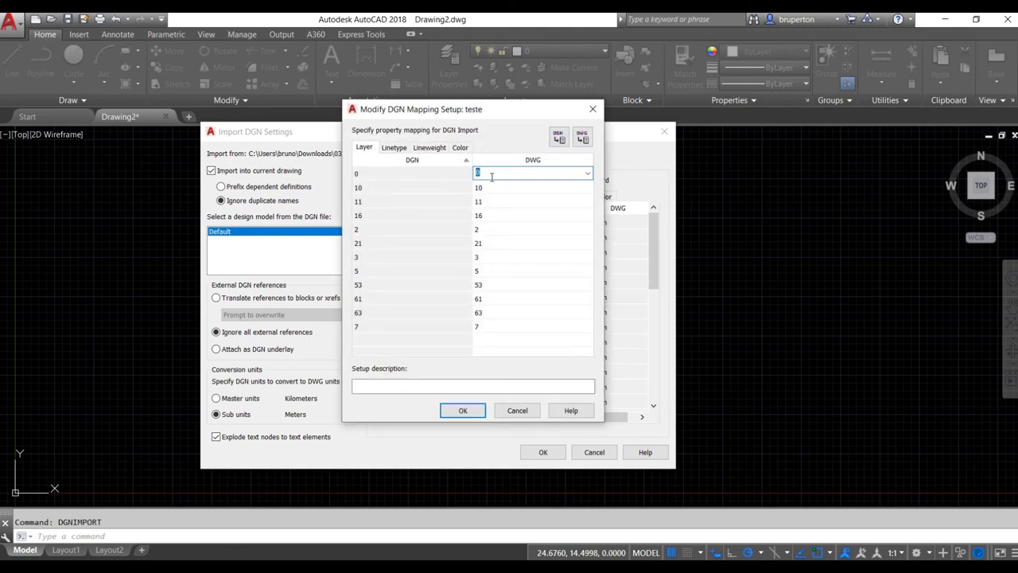
click(456, 177)
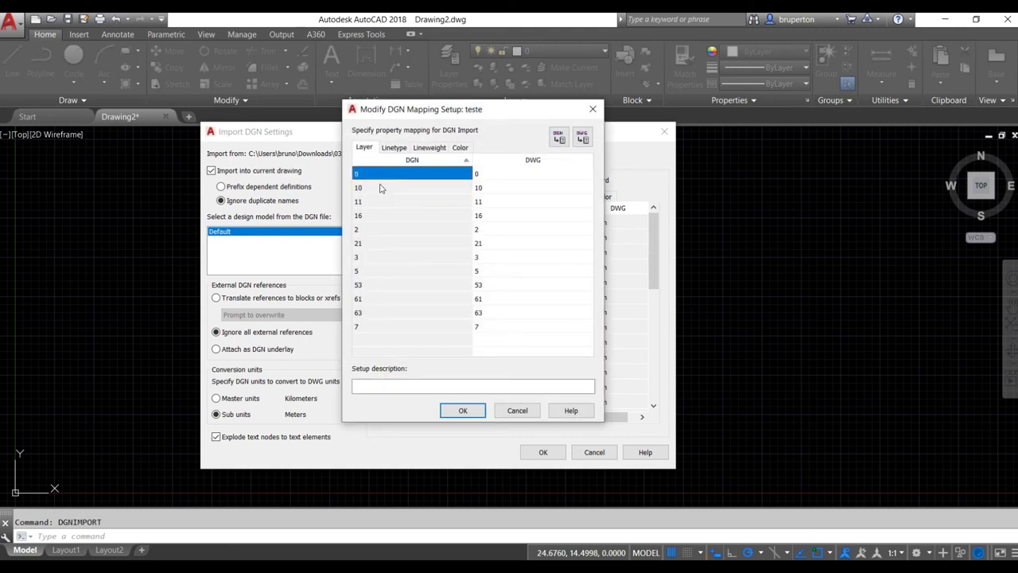
click(474, 177)
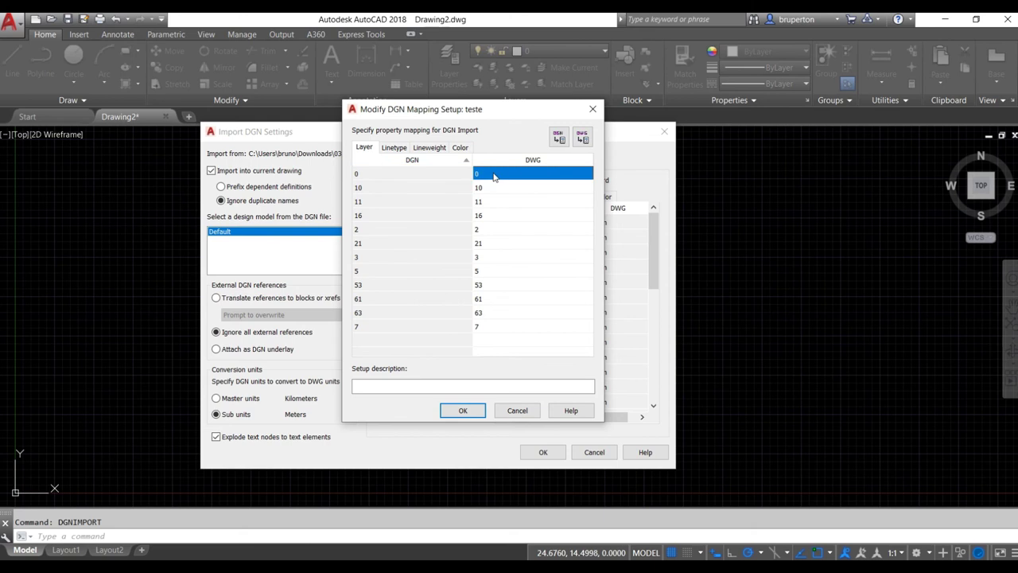
Review the setup's linetype mappings for DGN linetypes 0 and 3.
click(397, 148)
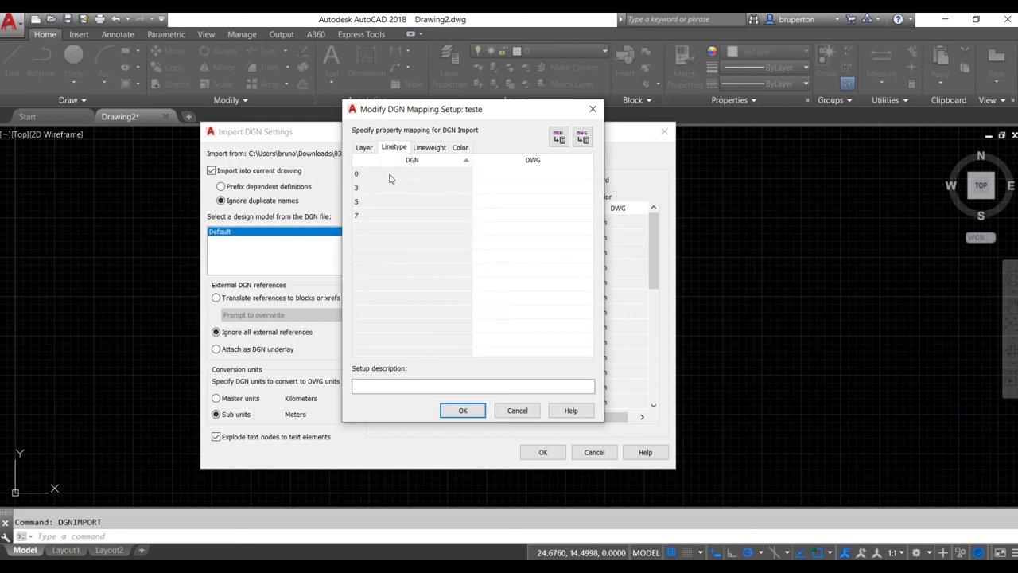
click(386, 176)
click(381, 189)
click(518, 178)
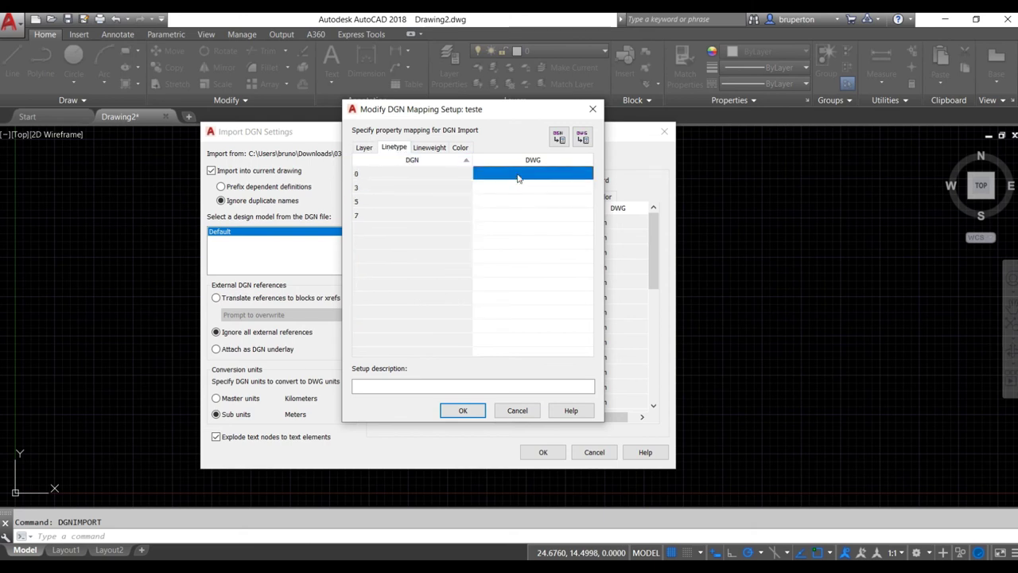
click(518, 178)
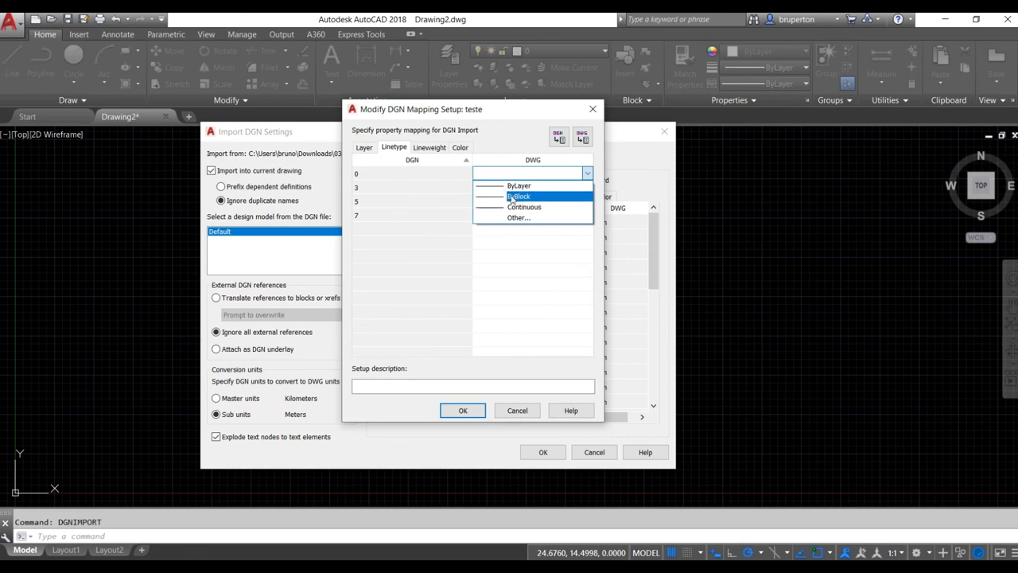
Keep 1.58 mm as the DWG lineweight for DGN lineweight 11 and view the colour mappings.
click(430, 148)
click(404, 215)
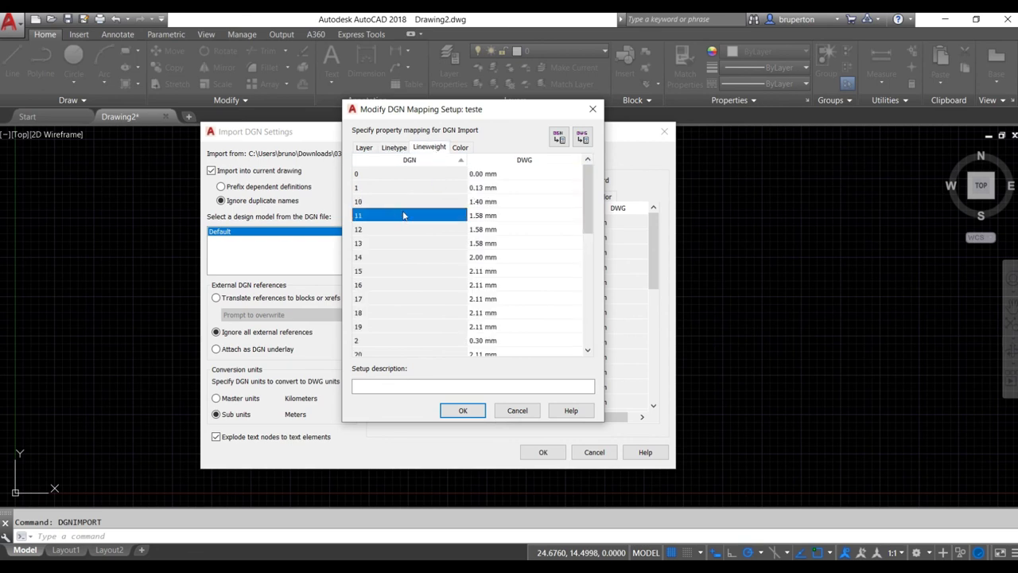
click(499, 216)
click(499, 215)
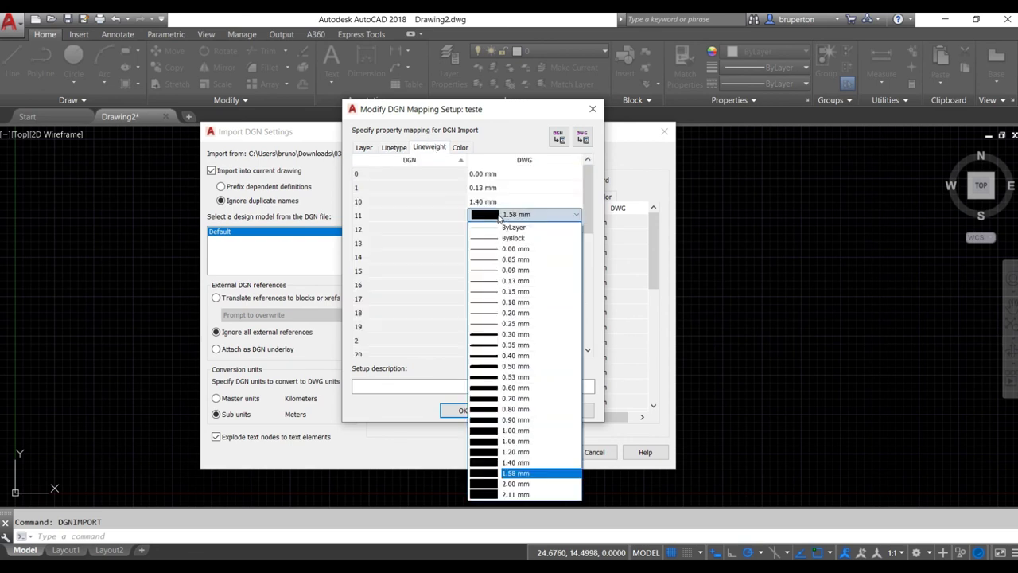
click(486, 363)
click(459, 149)
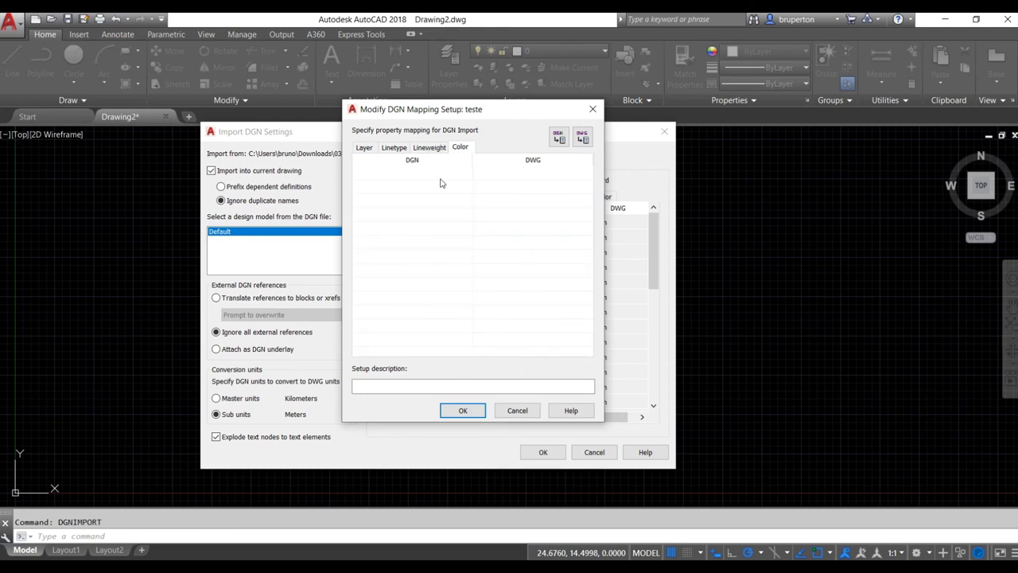
Close the mapping dialogs and import 0327931hd.dgn with the Standard setup.
click(593, 109)
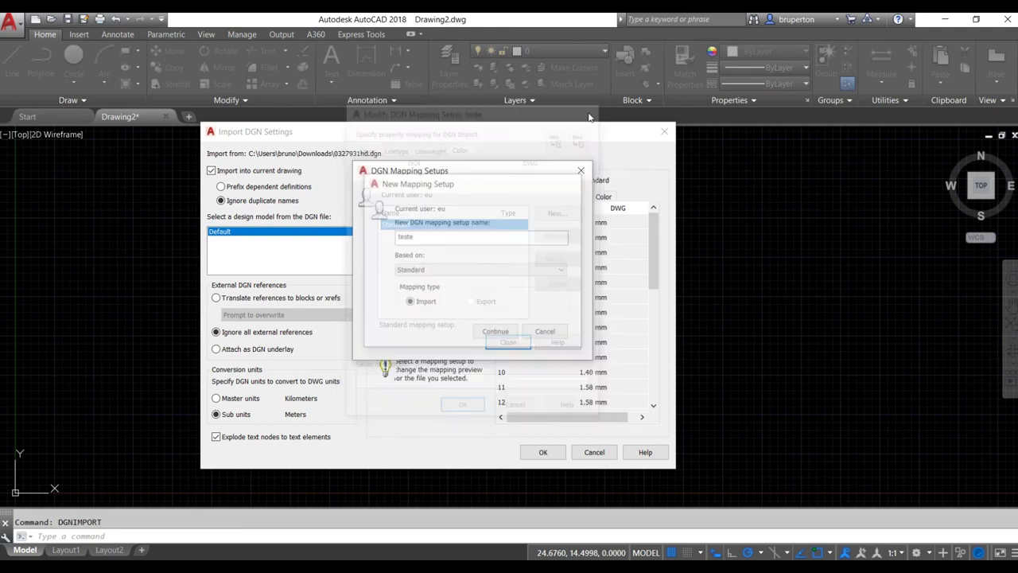
click(582, 171)
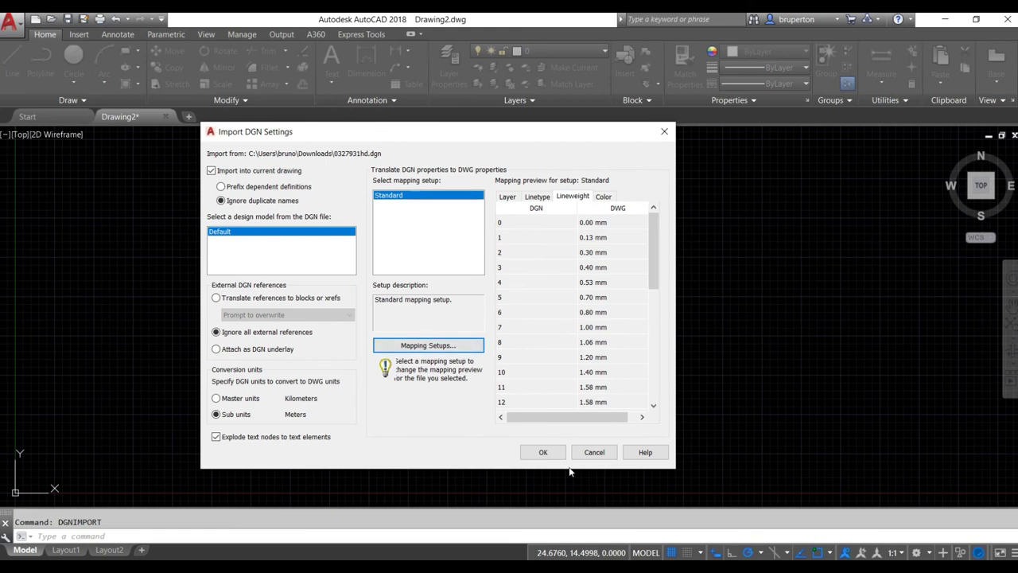
click(544, 452)
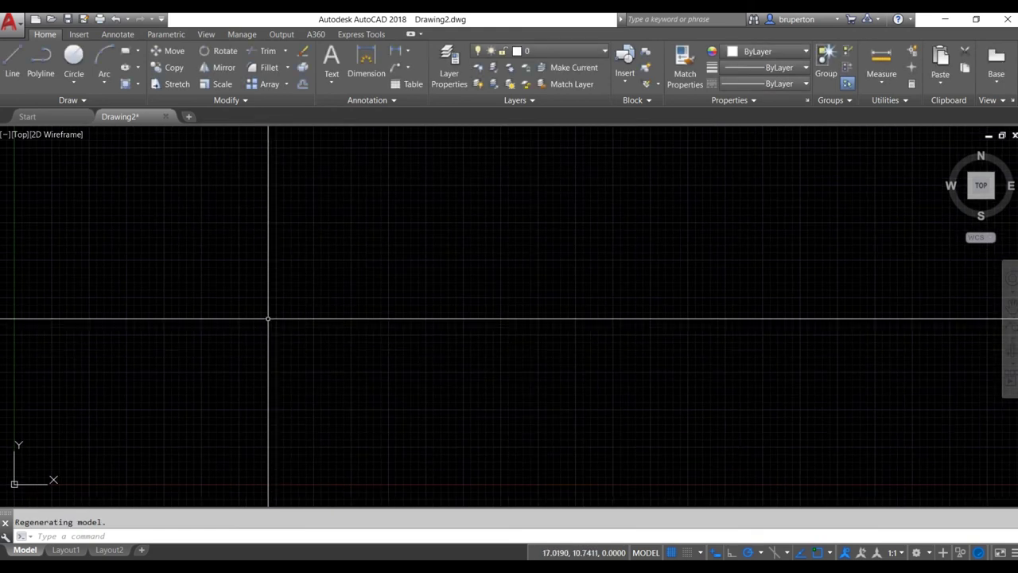
Zoom to extents and re-centre the view on the imported river network.
middle_click(298, 274)
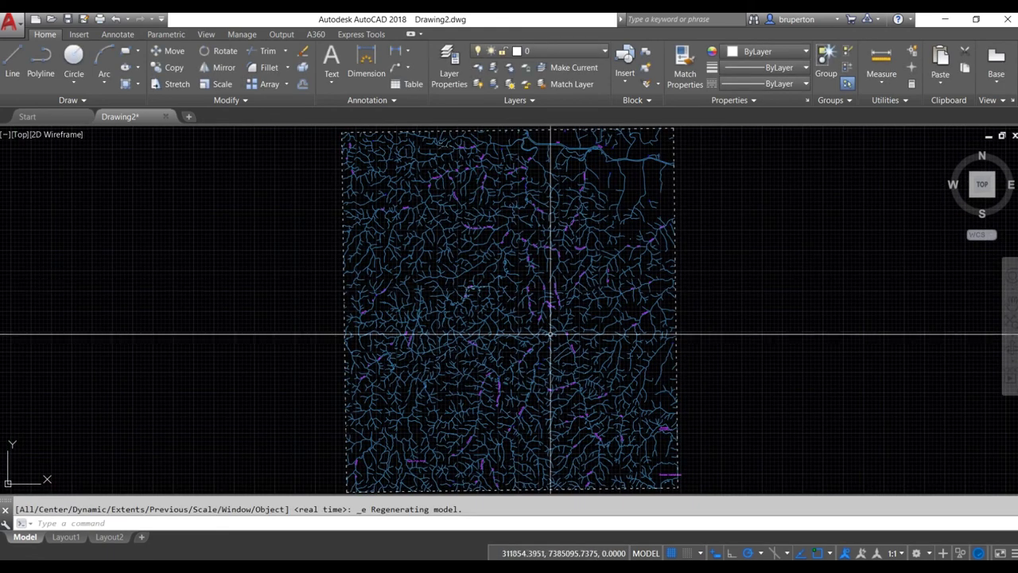
scroll(550, 334, up, 5)
scroll(472, 287, down, 2)
scroll(475, 288, down, 3)
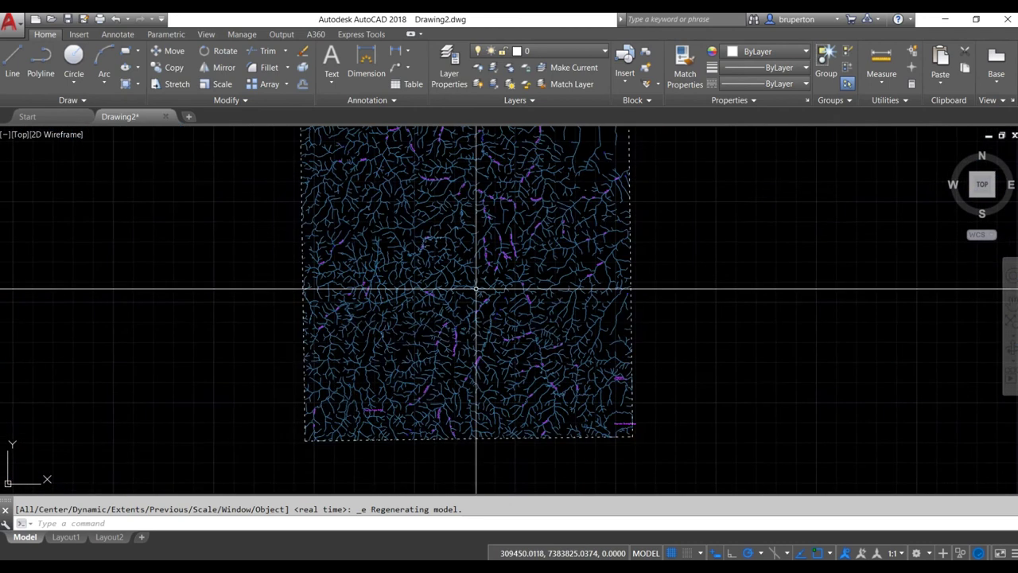
middle_drag(476, 289, 520, 332)
Select one river line to check which layer it is on, then deselect it.
click(476, 238)
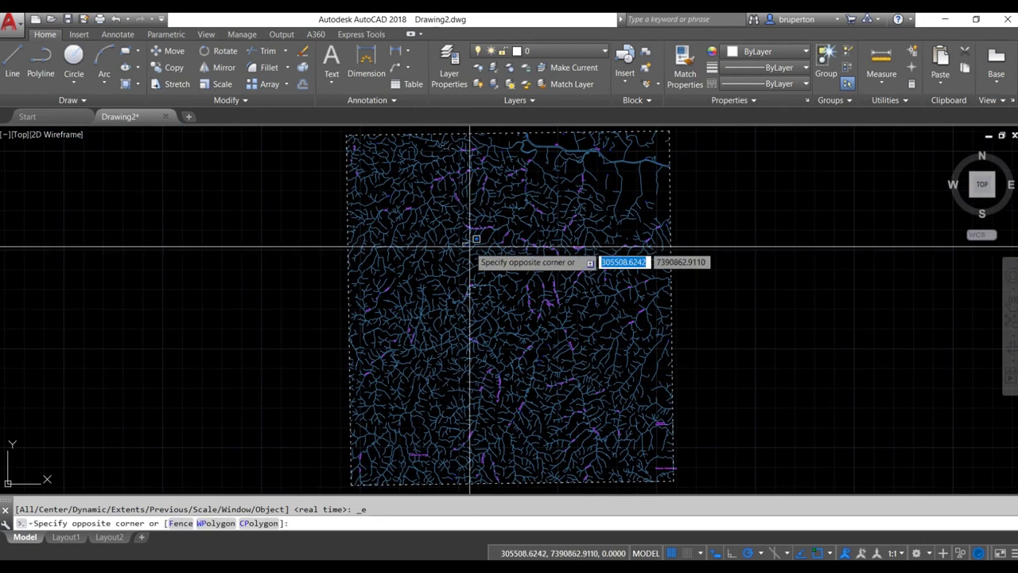
key(Escape)
click(467, 241)
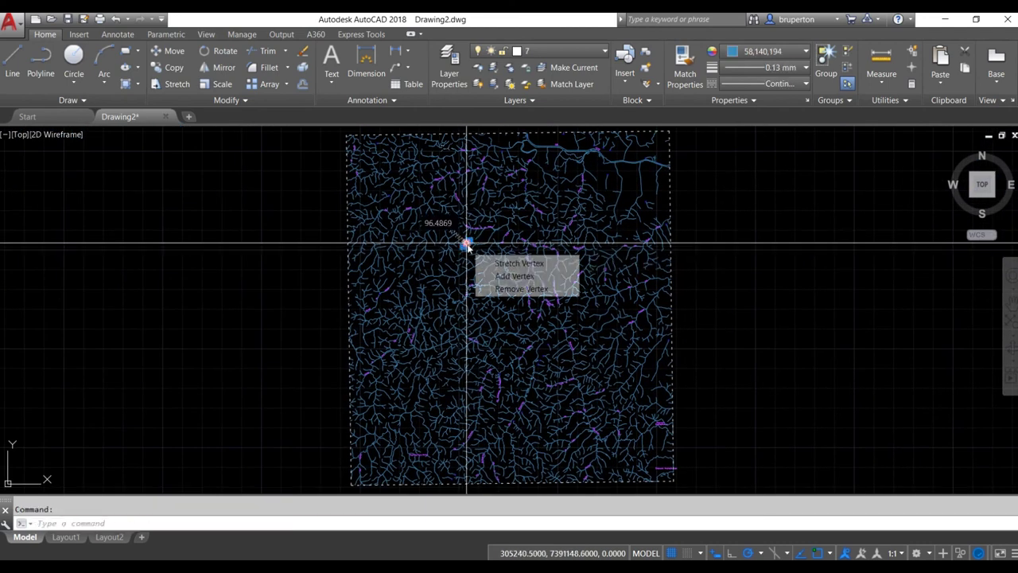
click(586, 55)
key(Escape)
Zoom in closely on the purple stream-name labels.
scroll(493, 250, up, 5)
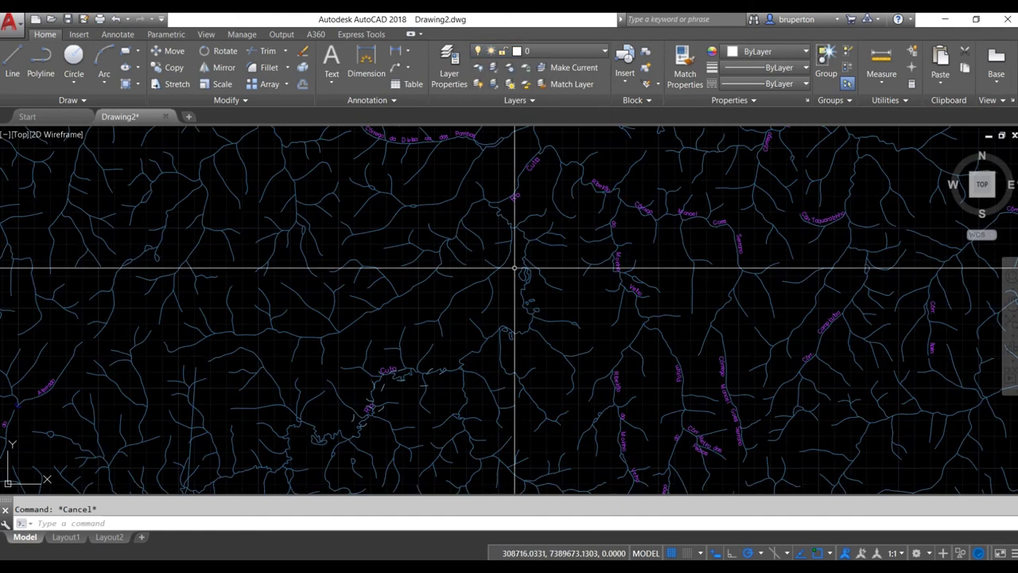
scroll(514, 269, down, 2)
scroll(564, 341, down, 3)
scroll(432, 284, down, 2)
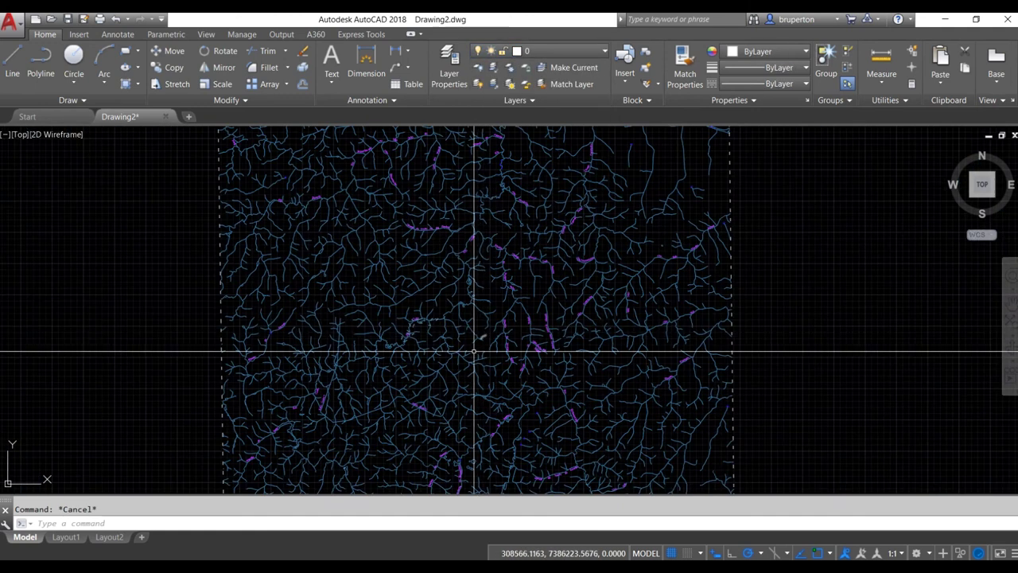
scroll(474, 351, up, 6)
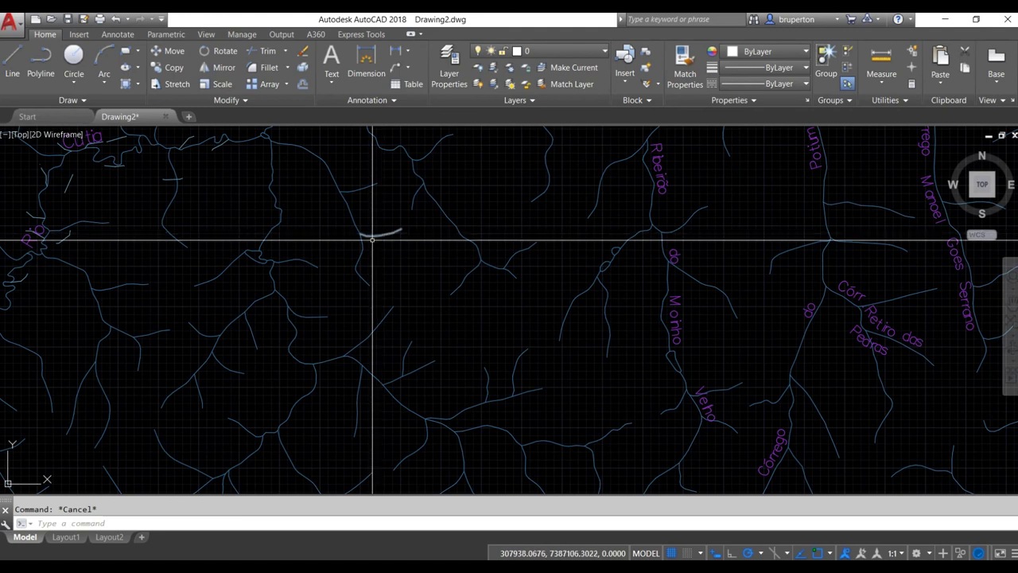
scroll(350, 254, down, 2)
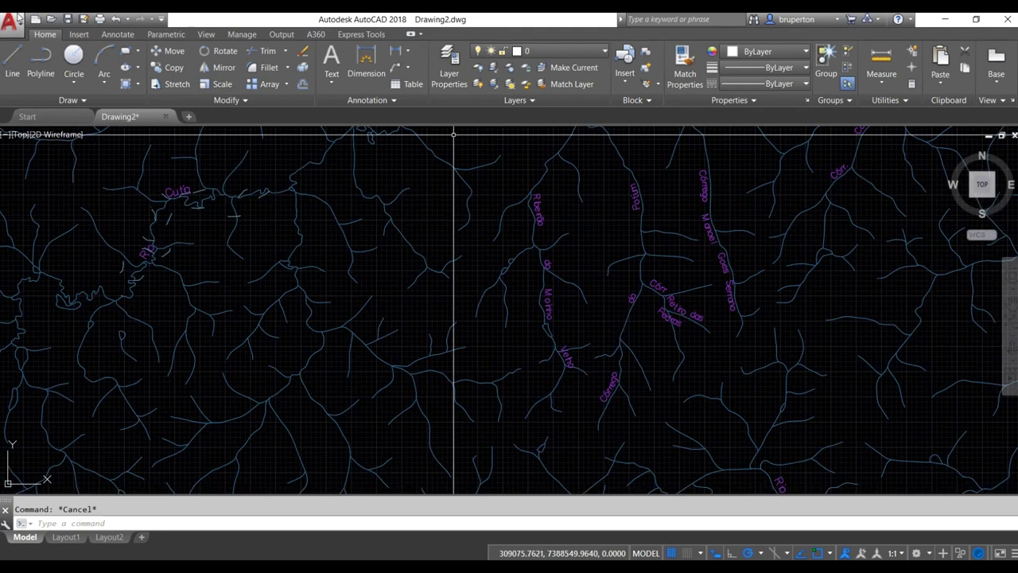
Run DGNIMPORT, open 0327931sv.dgn and accept the Standard mapping settings.
text(DGN)
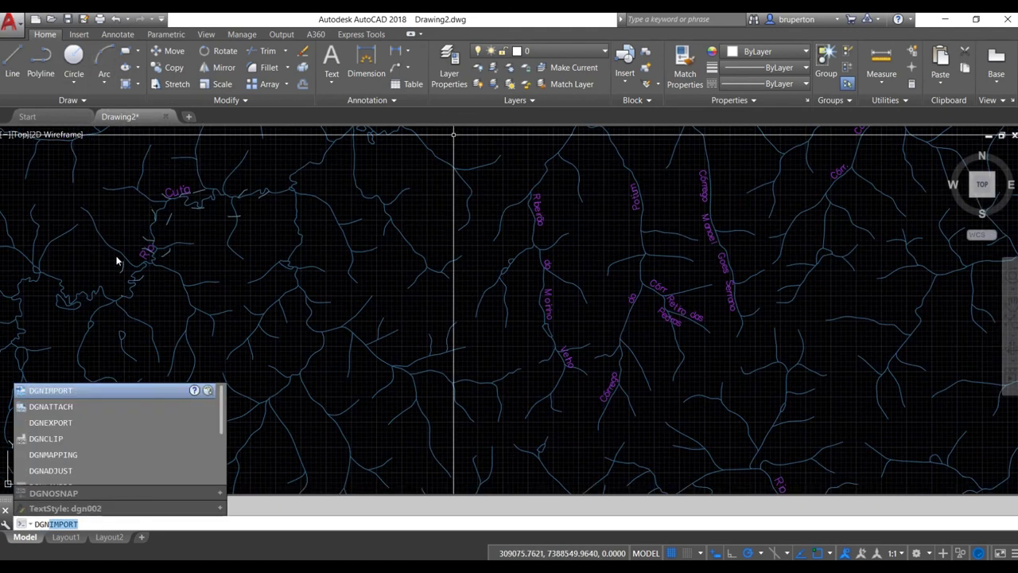
key(Return)
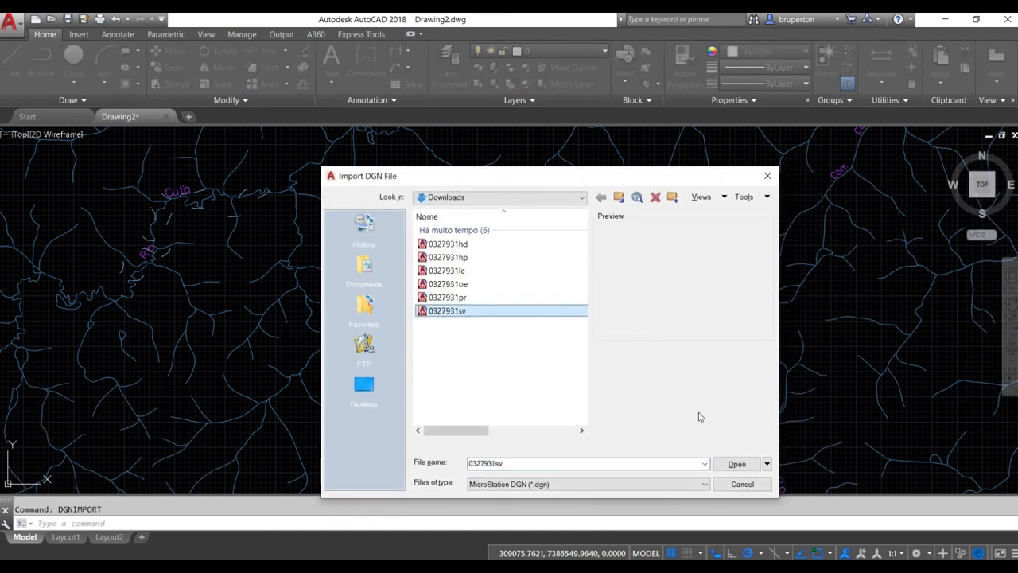
click(730, 465)
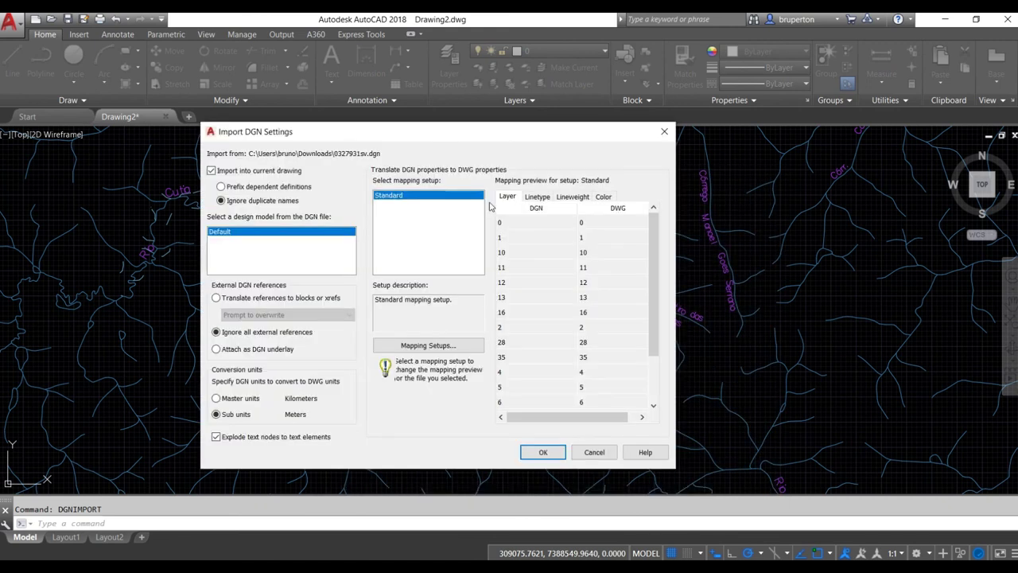
click(540, 453)
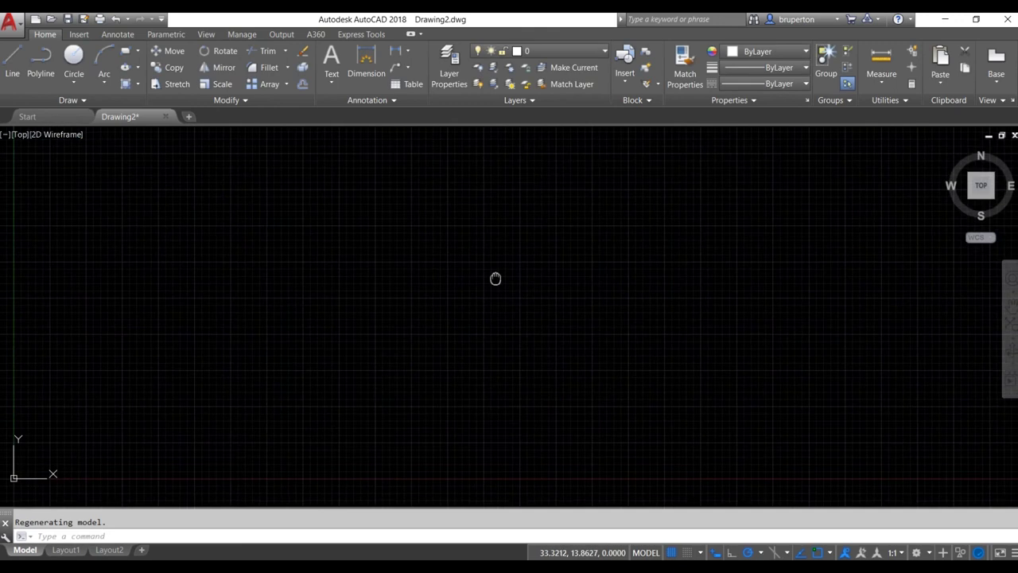
Pan and zoom across the red roads over the blue rivers, ending with Zoom Extents.
middle_click(462, 275)
middle_click(461, 274)
scroll(461, 275, up, 10)
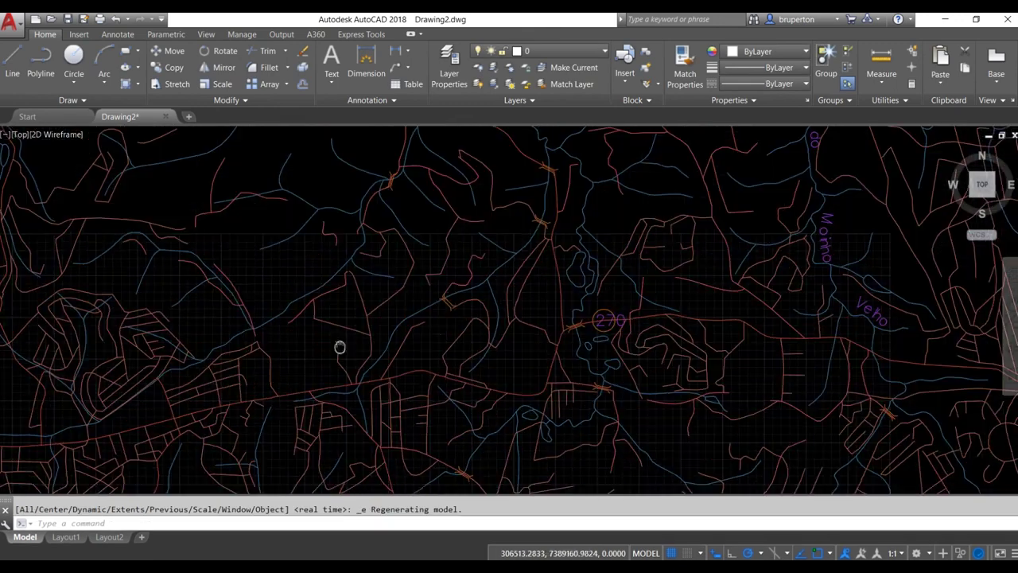
mouse_move(454, 234)
middle_down()
mouse_move(375, 331)
mouse_move(484, 357)
middle_up()
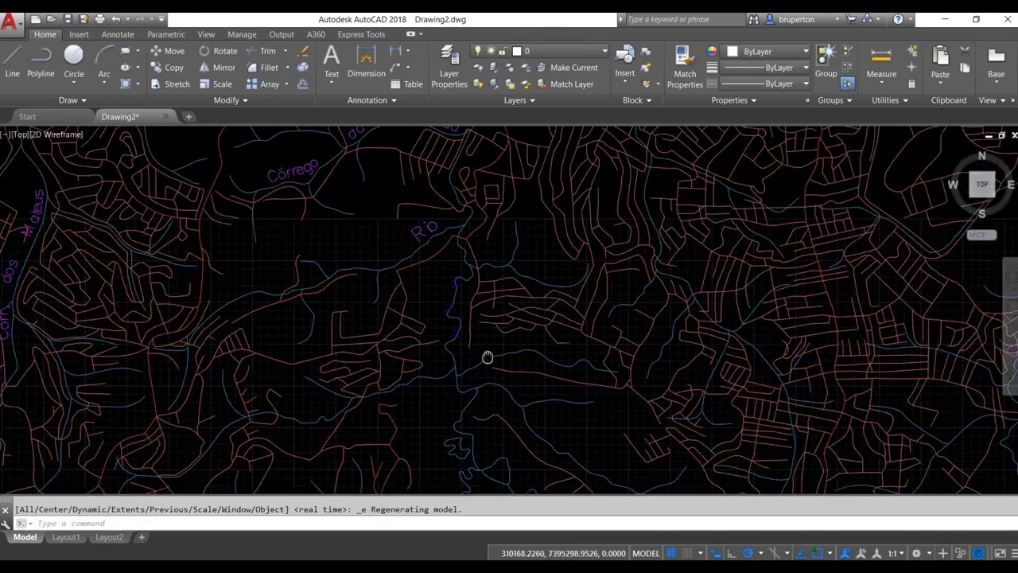
scroll(591, 288, down, 6)
scroll(591, 288, up, 5)
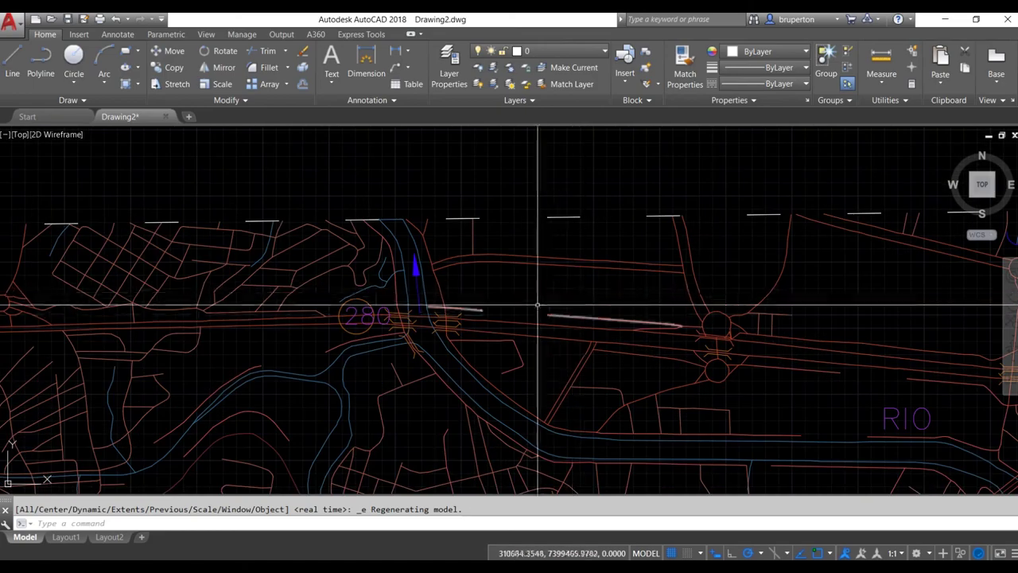
scroll(536, 297, down, 5)
middle_drag(536, 297, 493, 128)
scroll(461, 275, down, 3)
scroll(466, 230, down, 5)
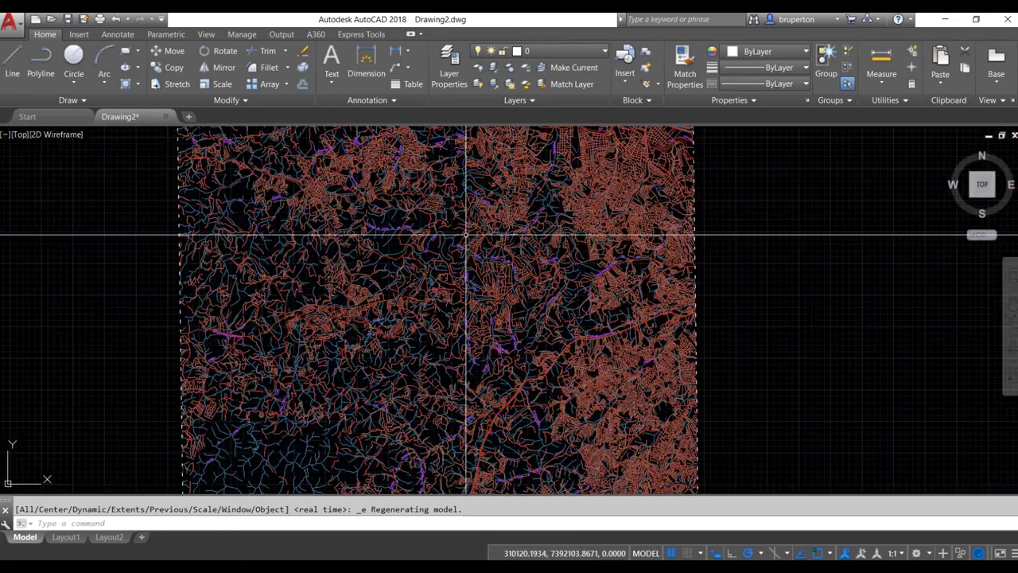
scroll(466, 223, down, 3)
middle_click(466, 239)
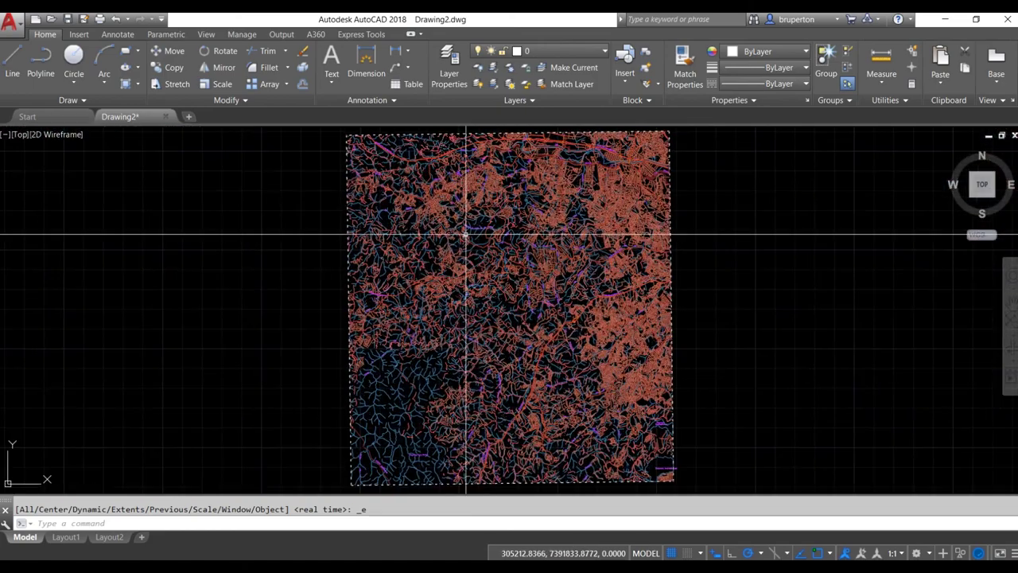